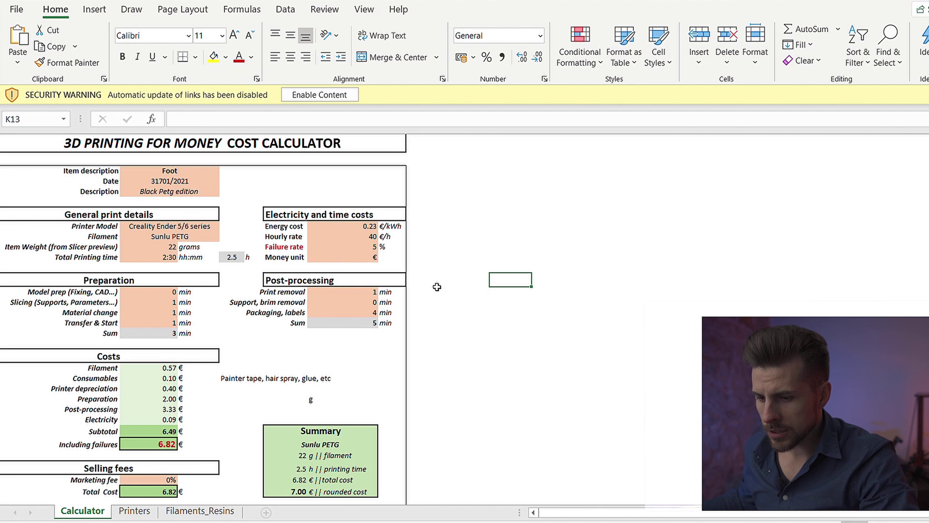
Look over the Filaments_Resins and Printers reference sheets.
scroll(68, 153, "down", 1)
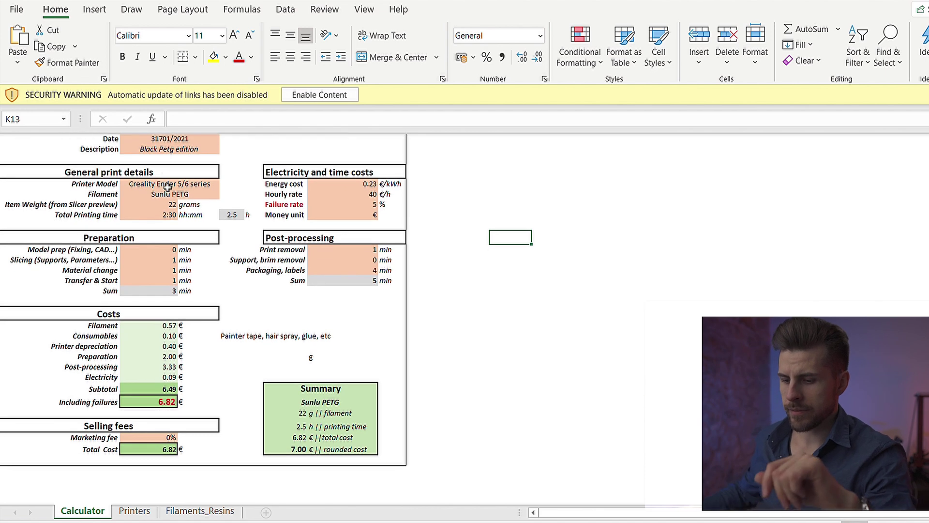
scroll(186, 210, "up", 1)
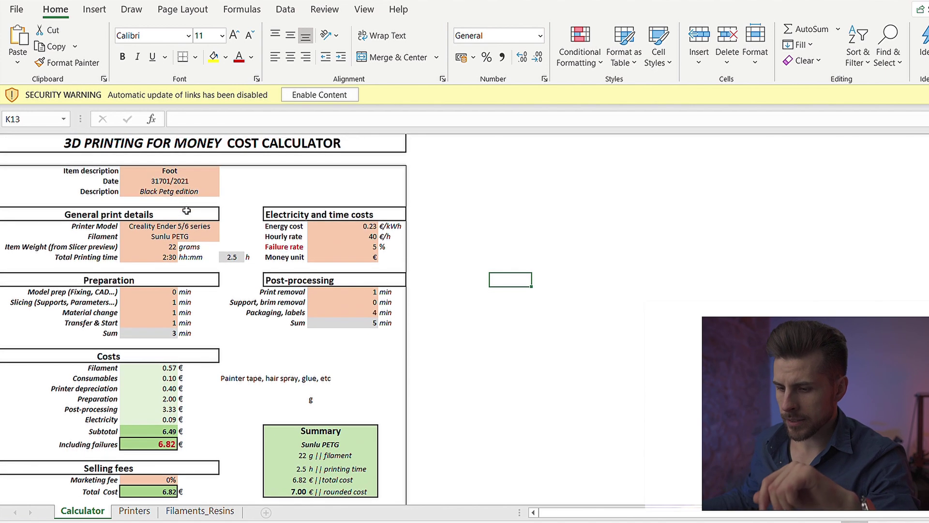
left_click(199, 511)
scroll(176, 390, "down", 1)
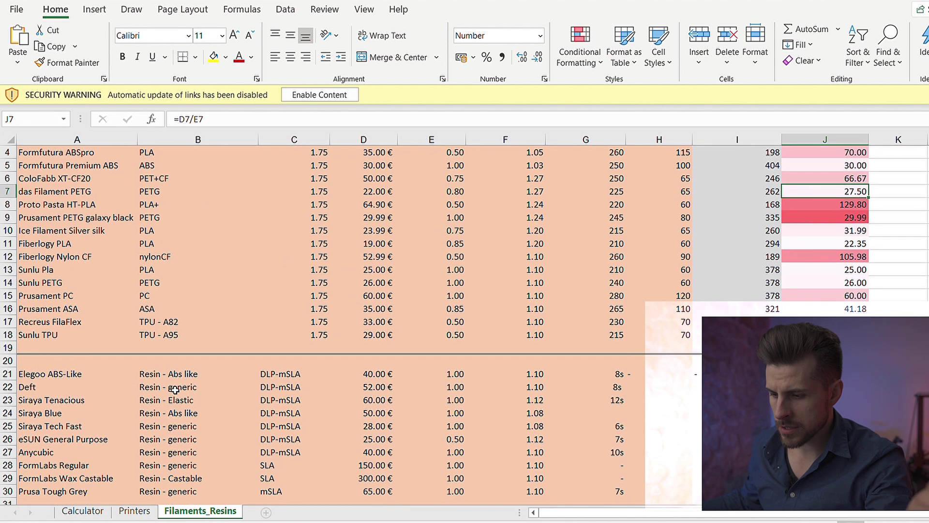
left_click(135, 511)
scroll(156, 357, "down", 4)
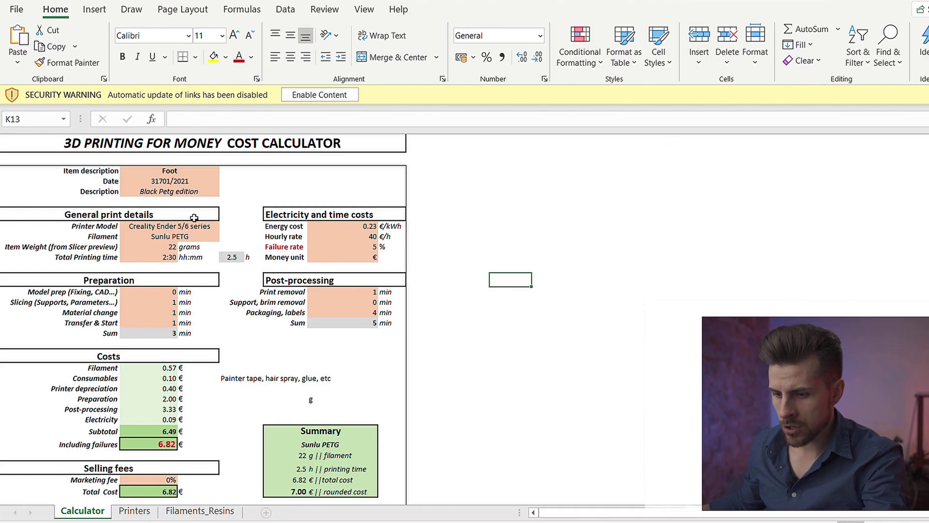
Correct the Foot item's date in B4 from 31701/2021 to 02/02/2021.
left_click(167, 172)
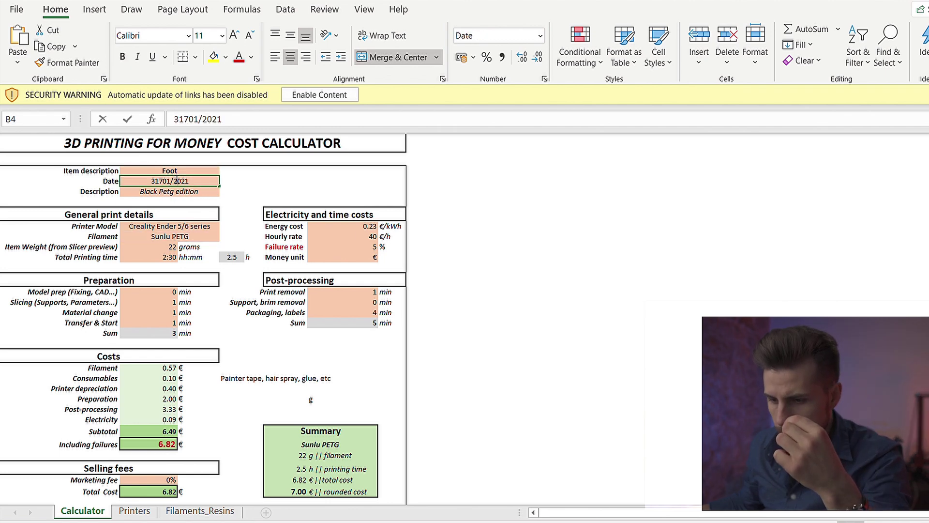
double_click(155, 181)
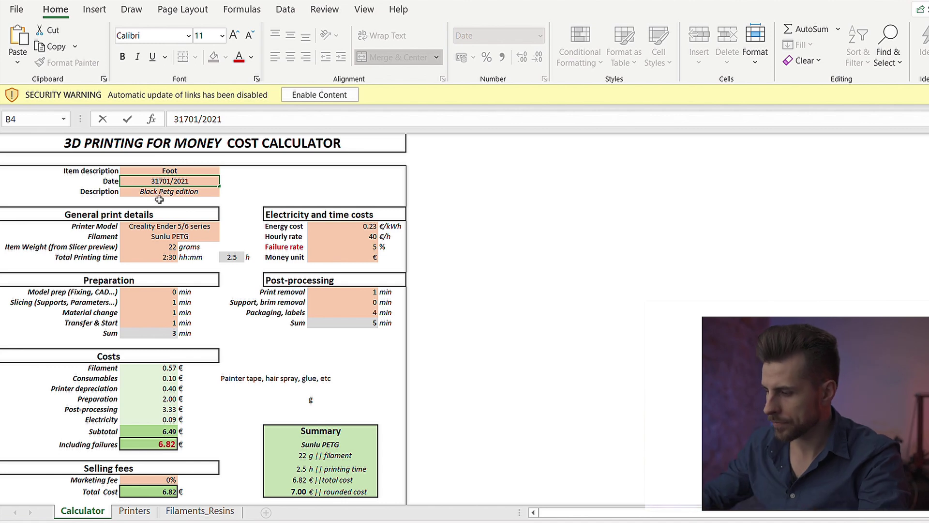
key("BackSpace")
key("BackSpace")
type("02")
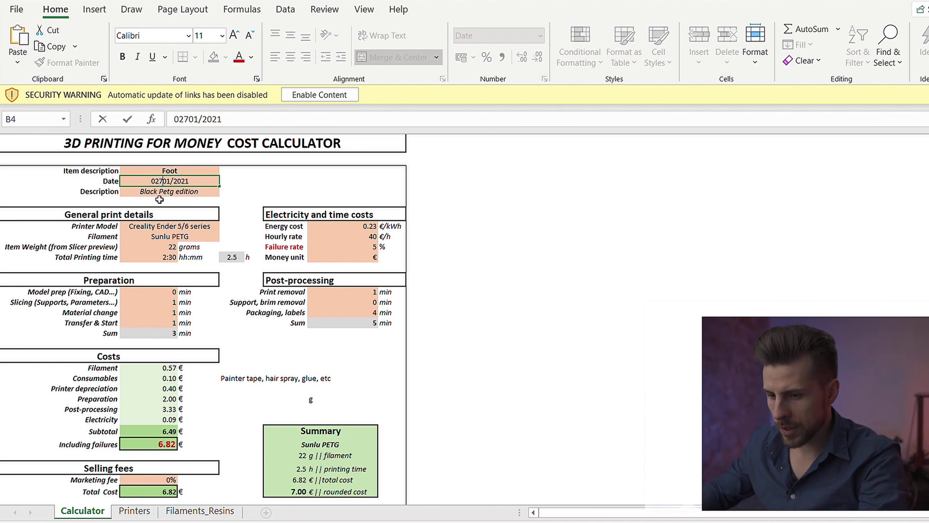
key("BackSpace")
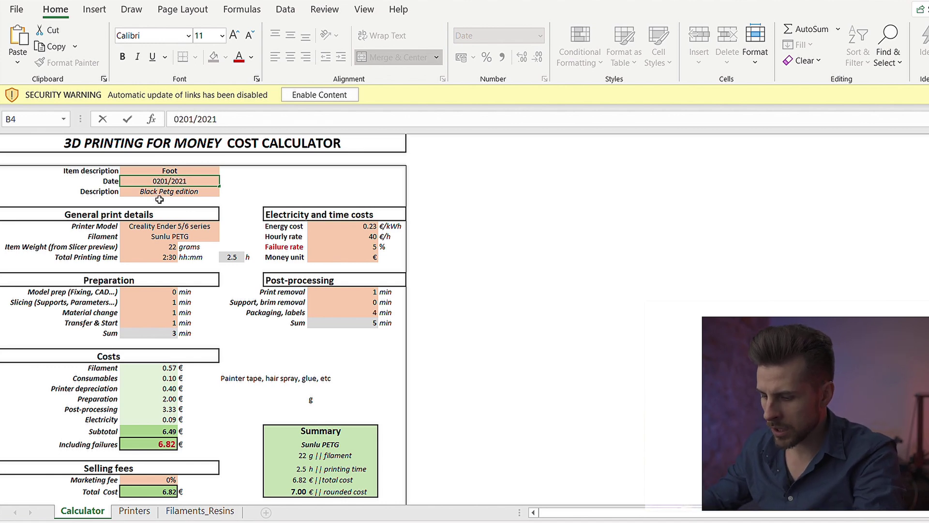
type("/")
key("Delete")
key("Delete")
type("02")
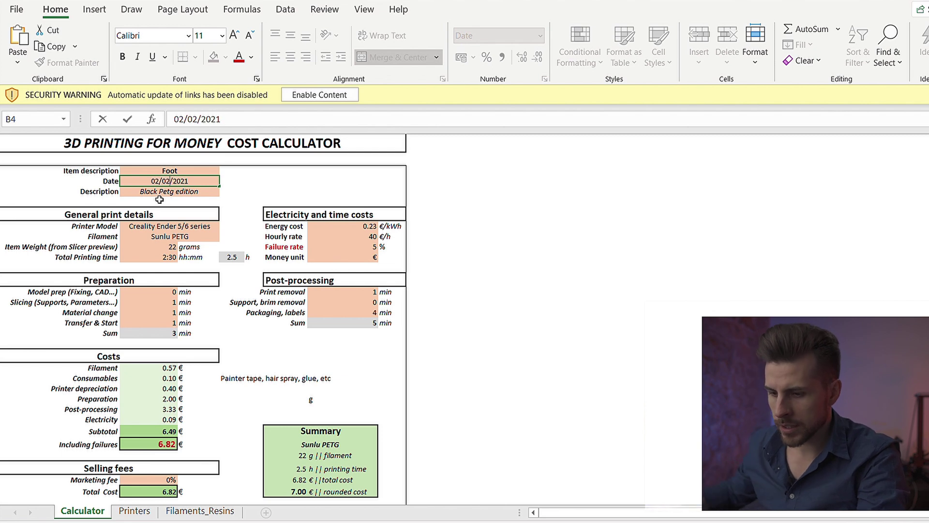
left_click(161, 192)
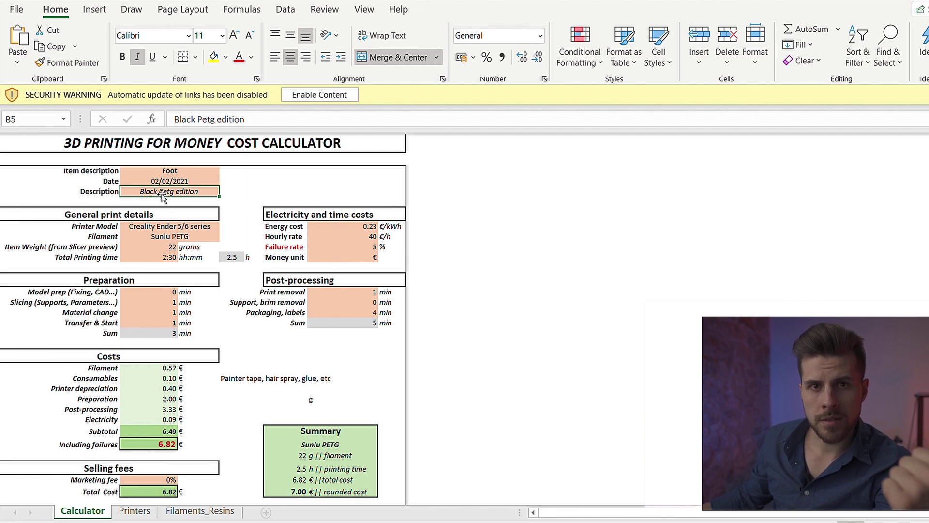
Enter an item weight of 26 grams and a total printing time of 2:45.
left_click(167, 226)
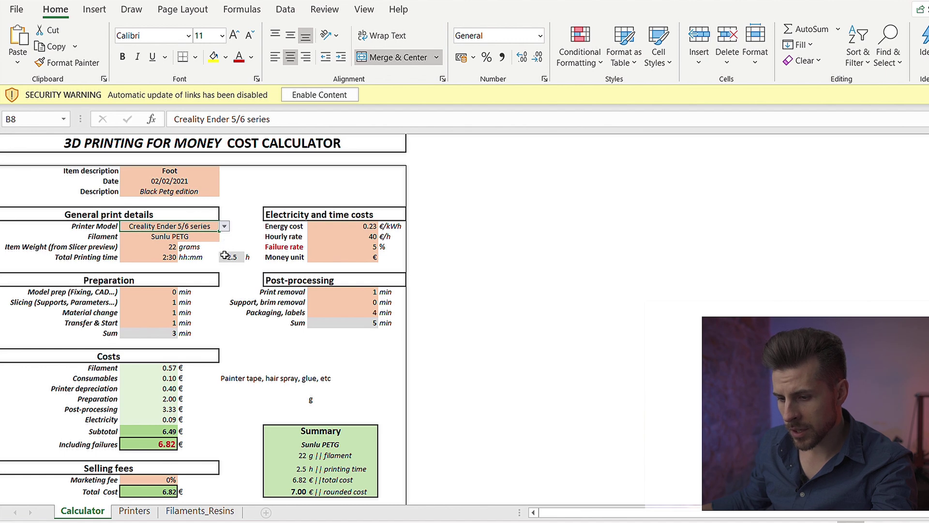
left_click(198, 236)
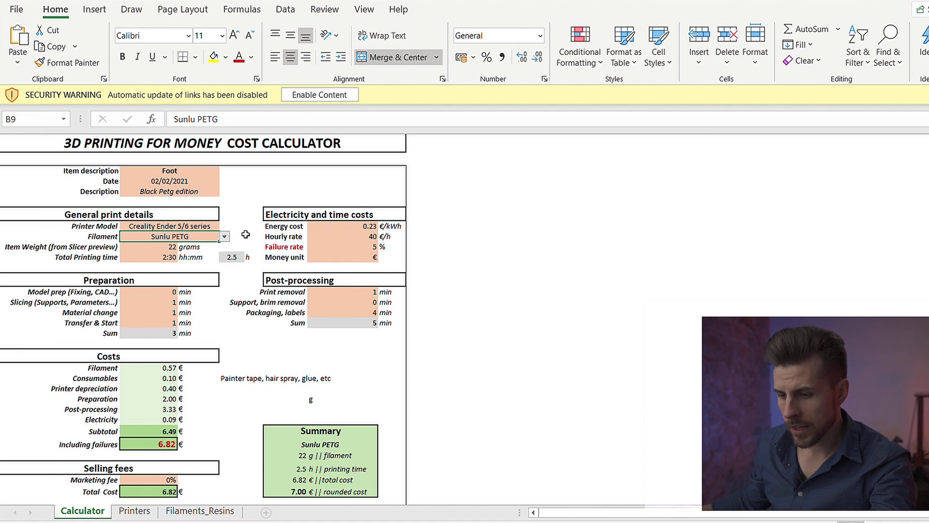
left_click(163, 247)
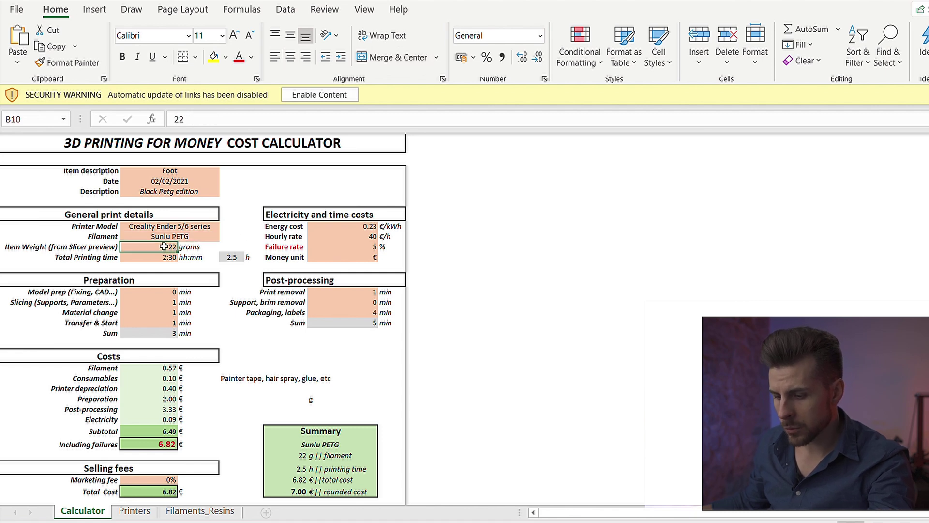
type("26")
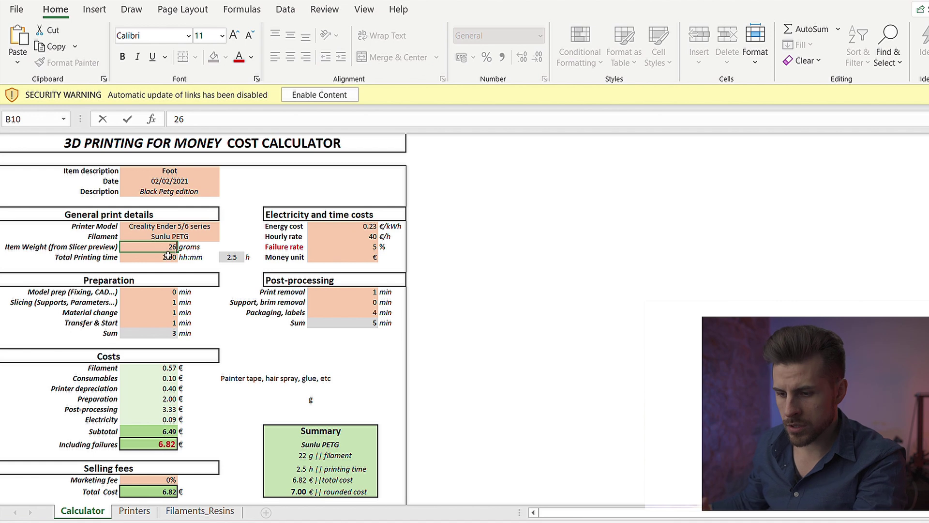
double_click(164, 257)
type("2")
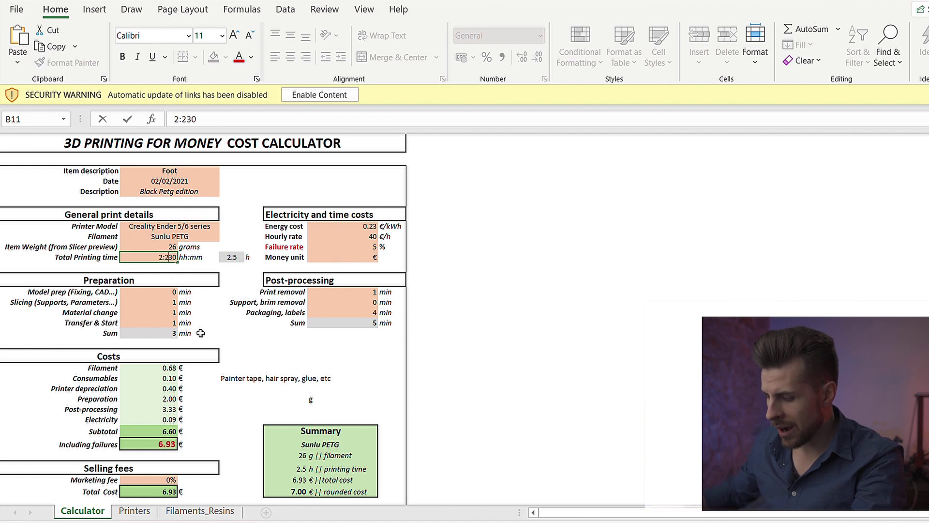
type(":45")
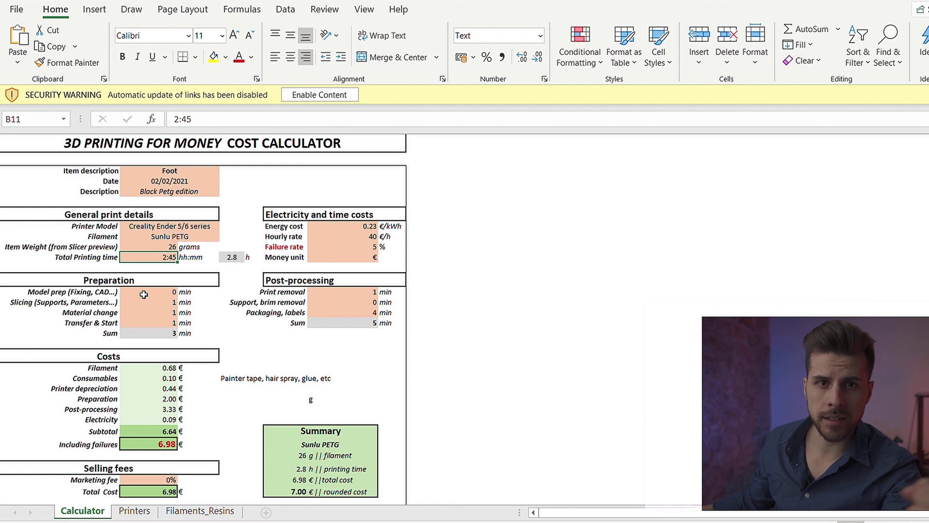
Check the Preparation Sum (3 min) and Post-processing Sum (5 min) formulas.
left_click(126, 313)
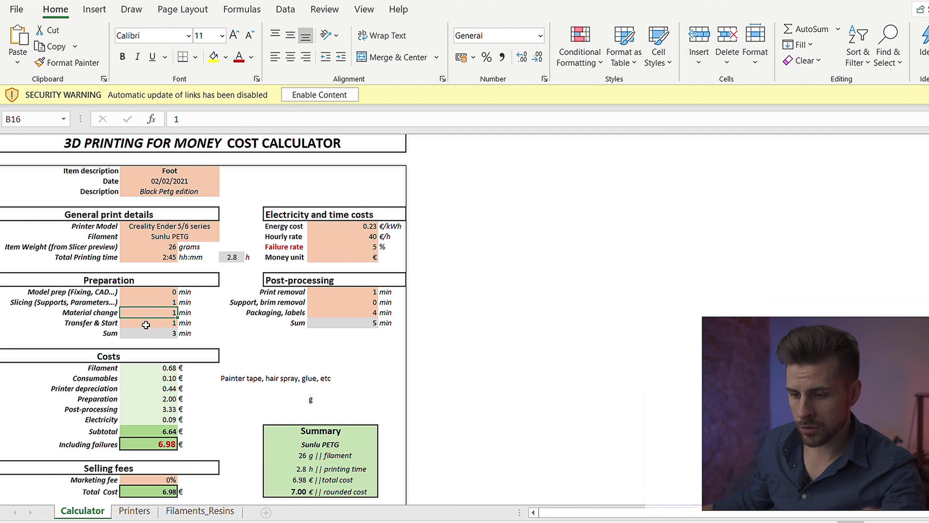
left_click(147, 326)
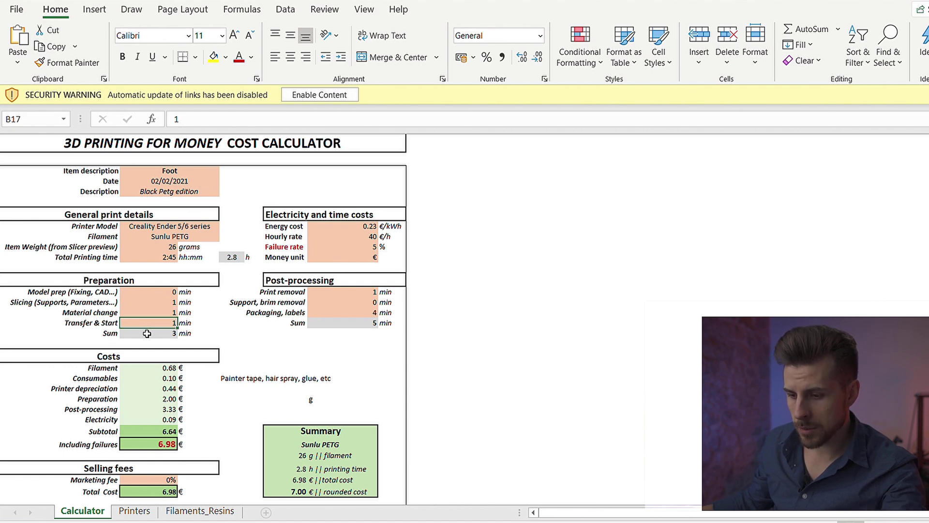
left_click(146, 334)
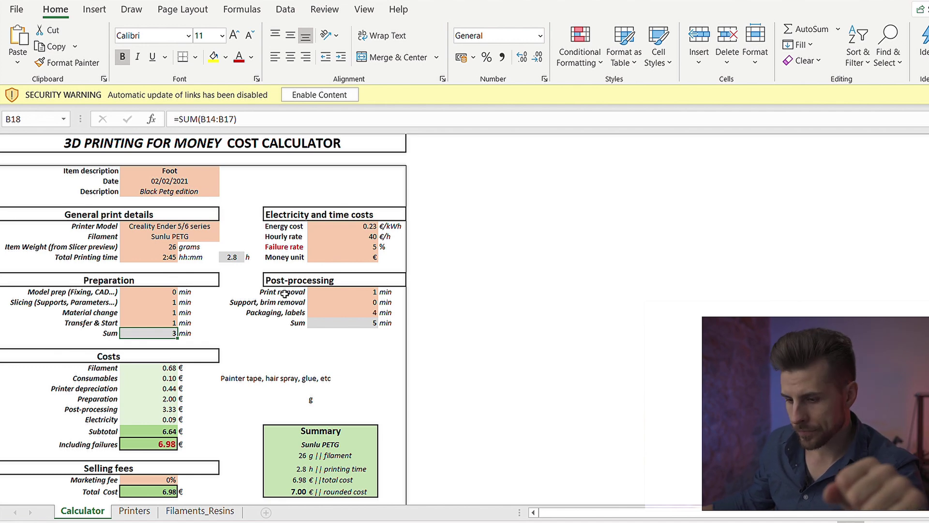
left_click(254, 332)
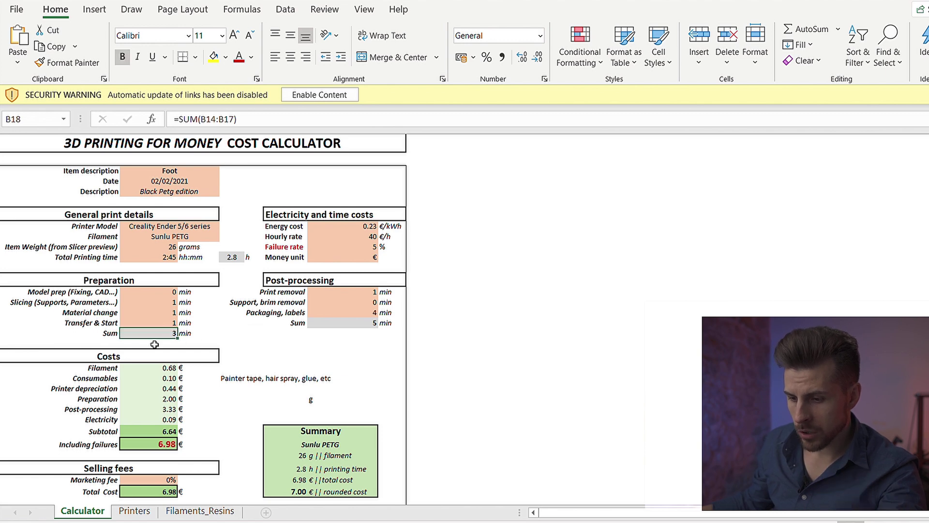
left_click(340, 325)
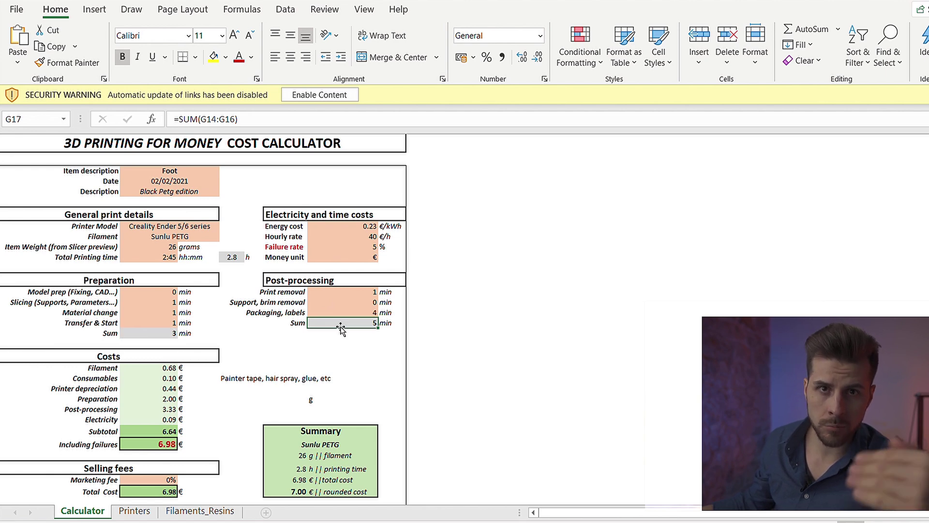
left_click(163, 356)
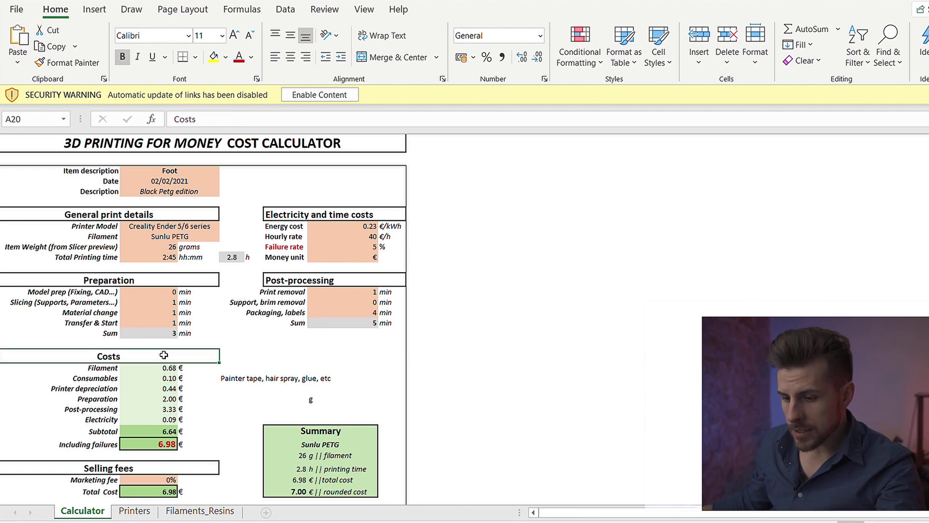
scroll(164, 354, "down", 1)
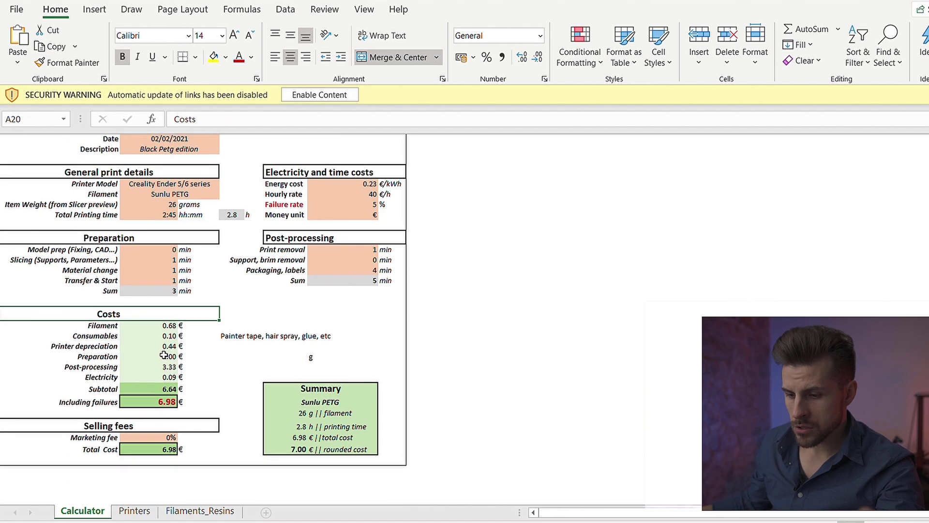
left_click(153, 328)
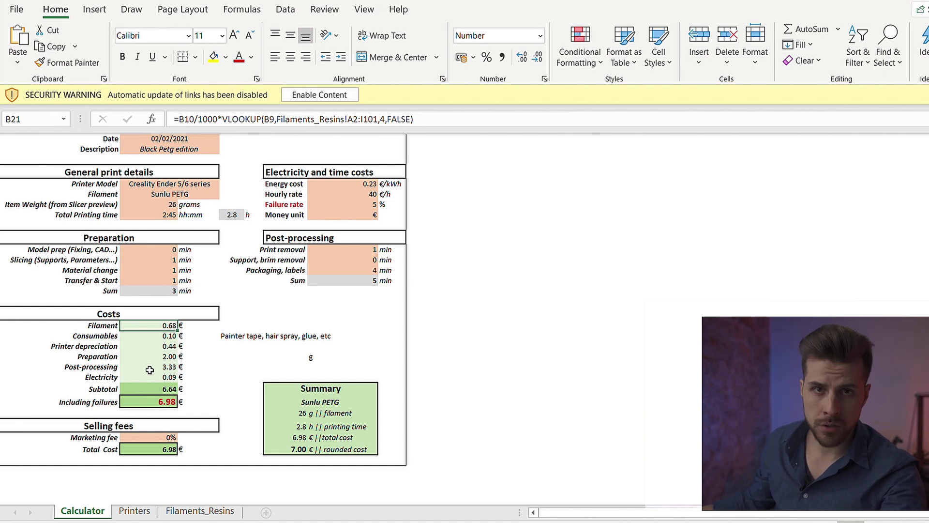
left_click(343, 194)
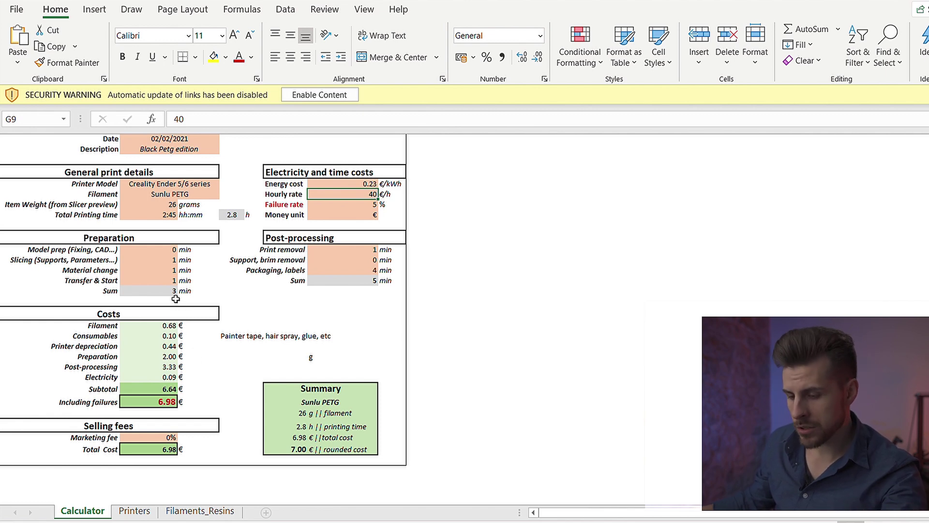
left_click(129, 346)
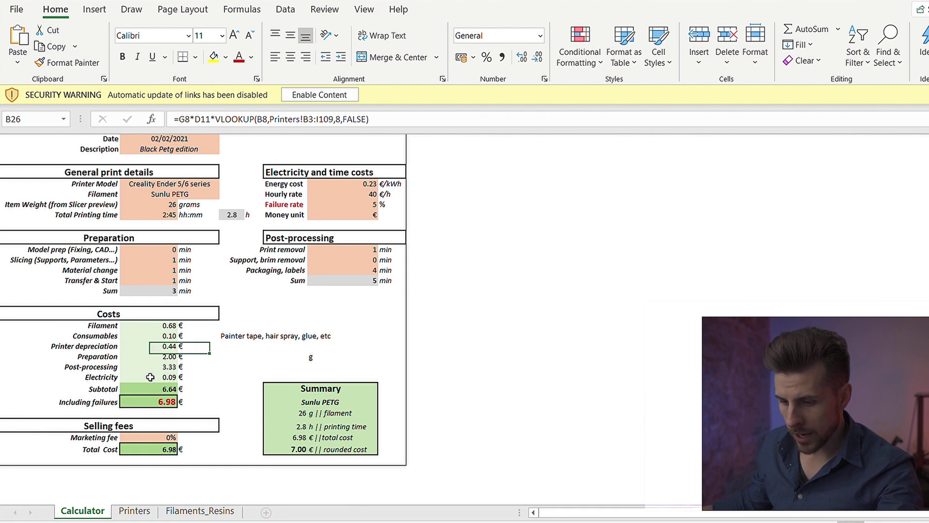
left_click(151, 377)
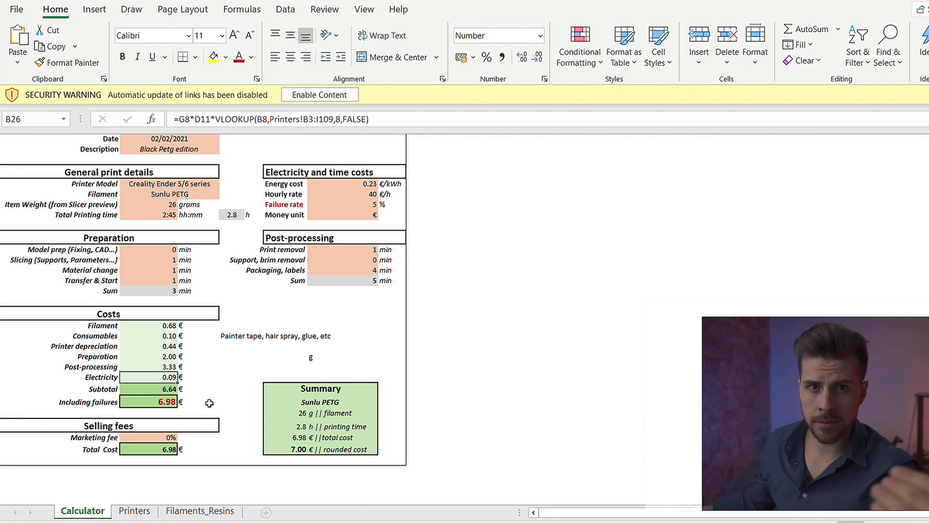
left_click(313, 183)
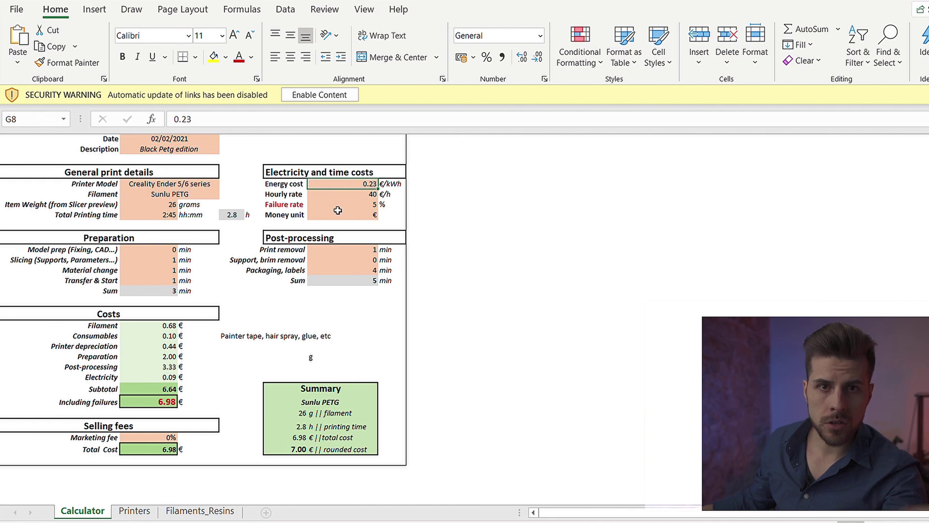
left_click(162, 388)
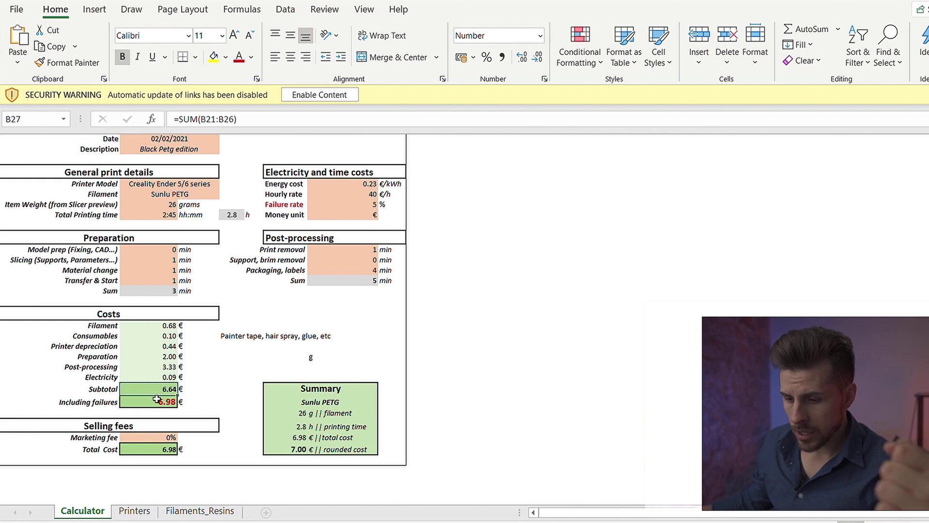
left_click(159, 403)
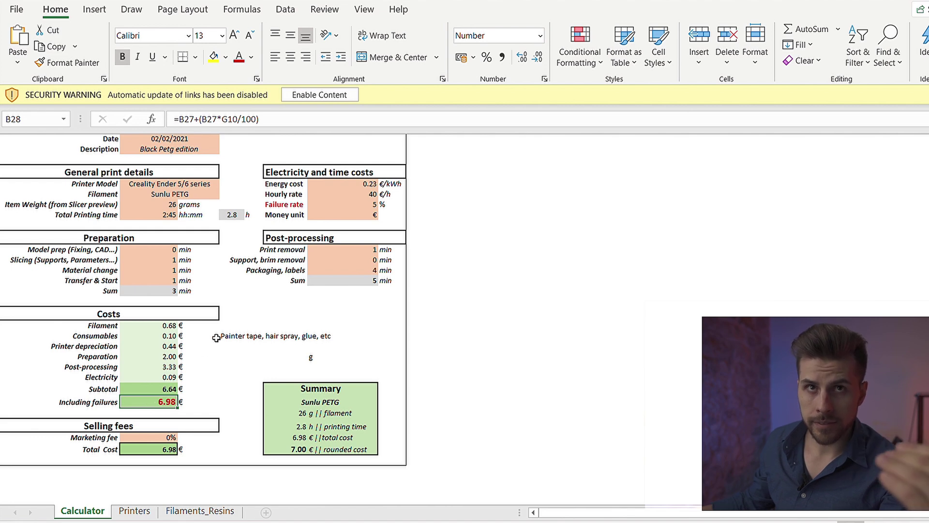
left_click(336, 208)
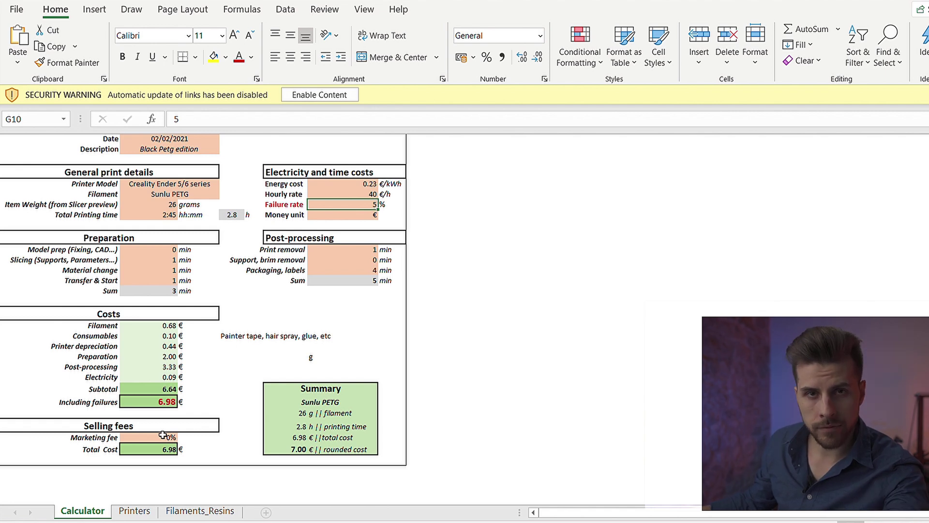
left_click(162, 434)
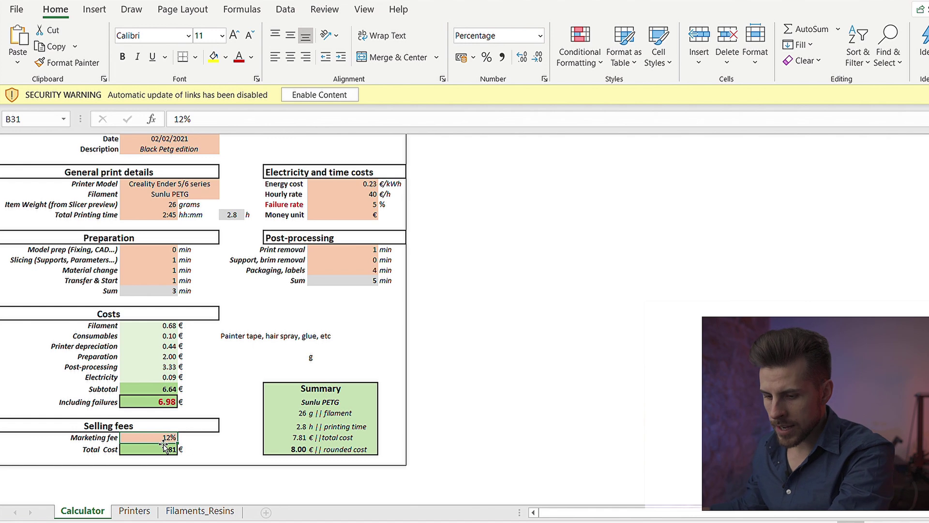
key("Up")
key("Up")
left_click(333, 390)
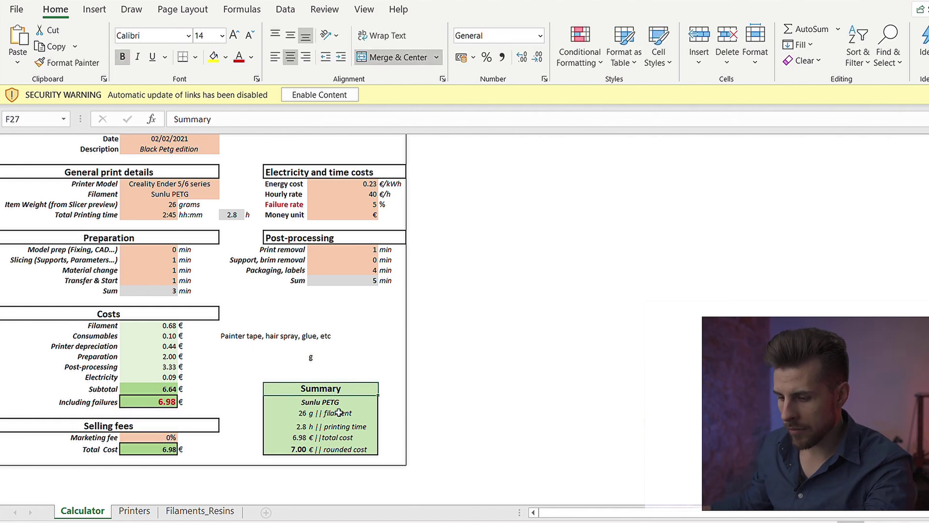
left_click(340, 411)
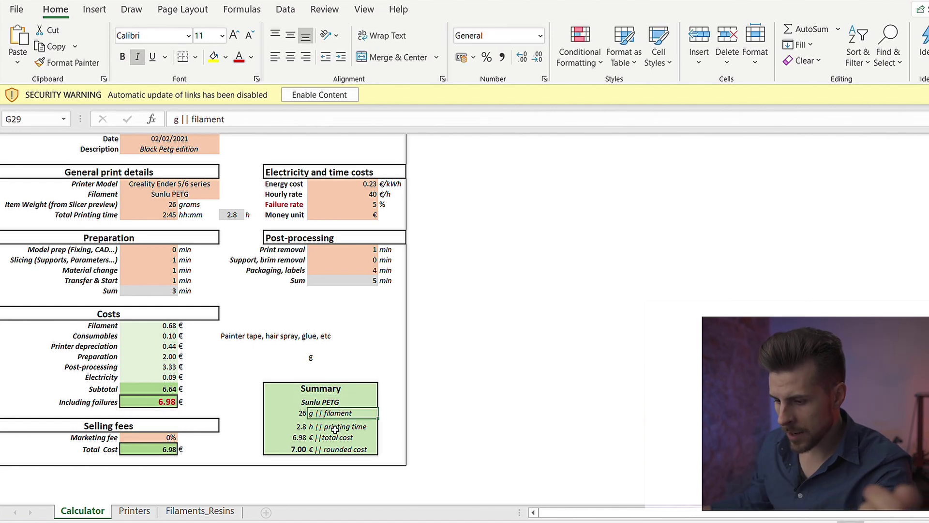
left_click(339, 426)
left_click(341, 437)
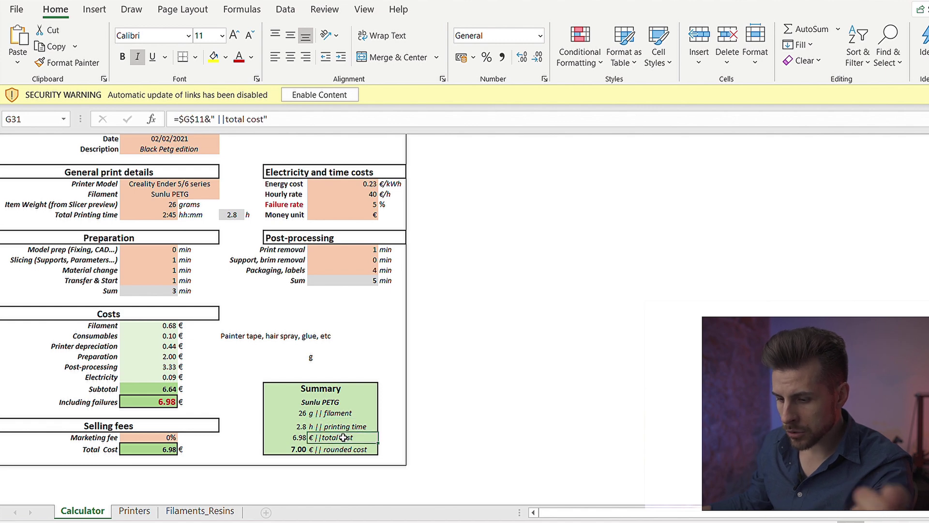
left_click(344, 449)
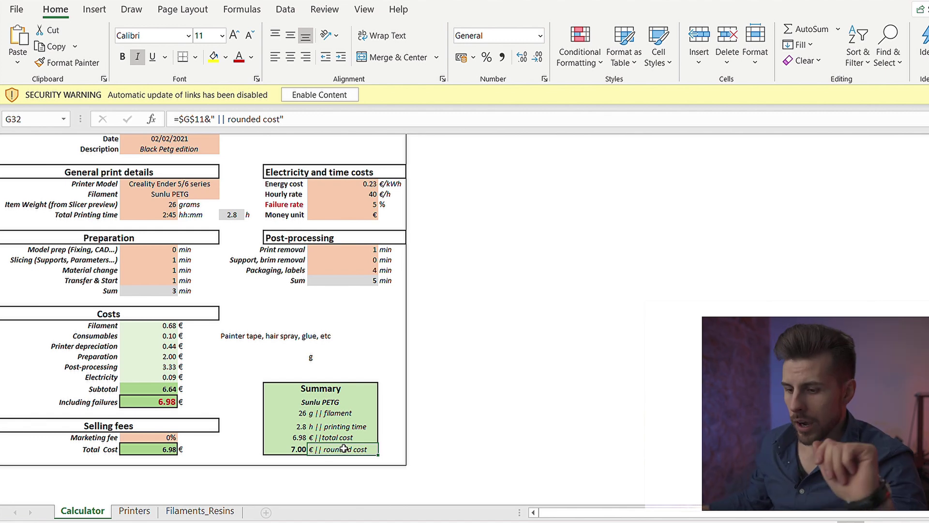
left_click(196, 249)
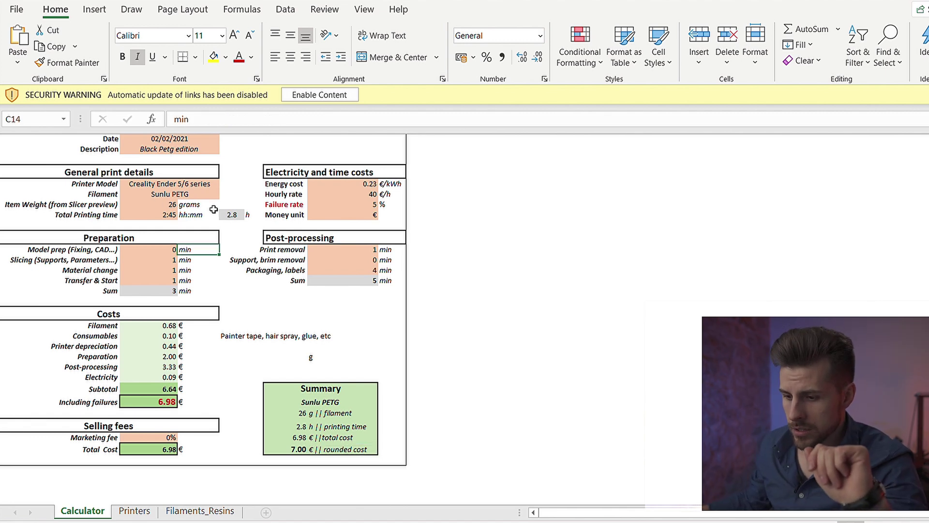
left_click(207, 303)
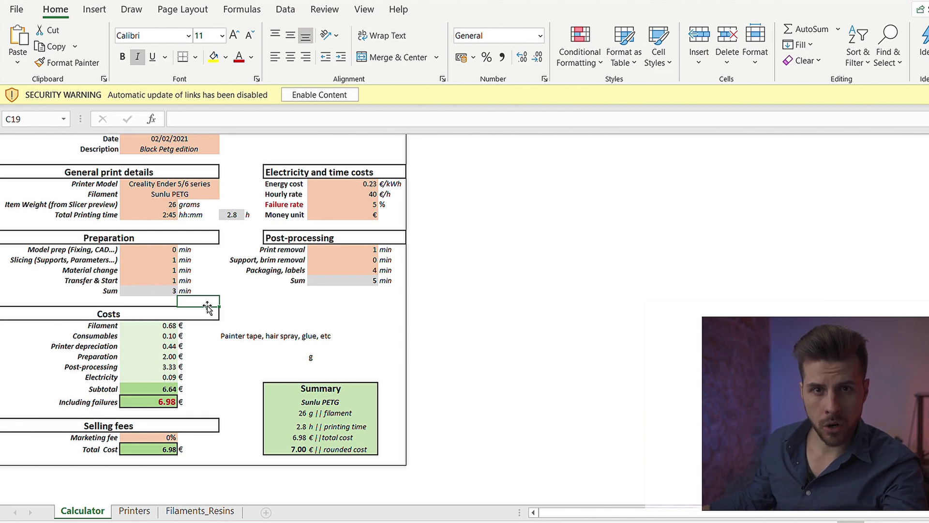
key("ctrl+Home")
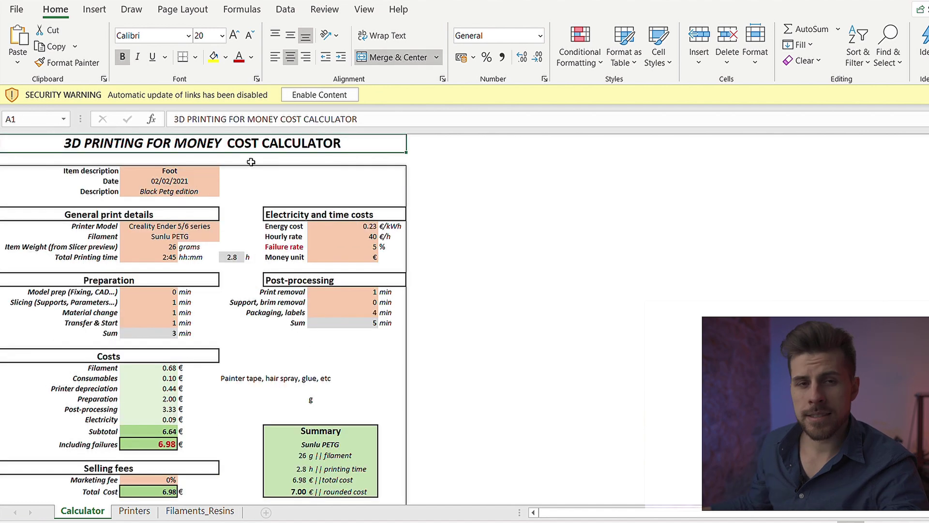